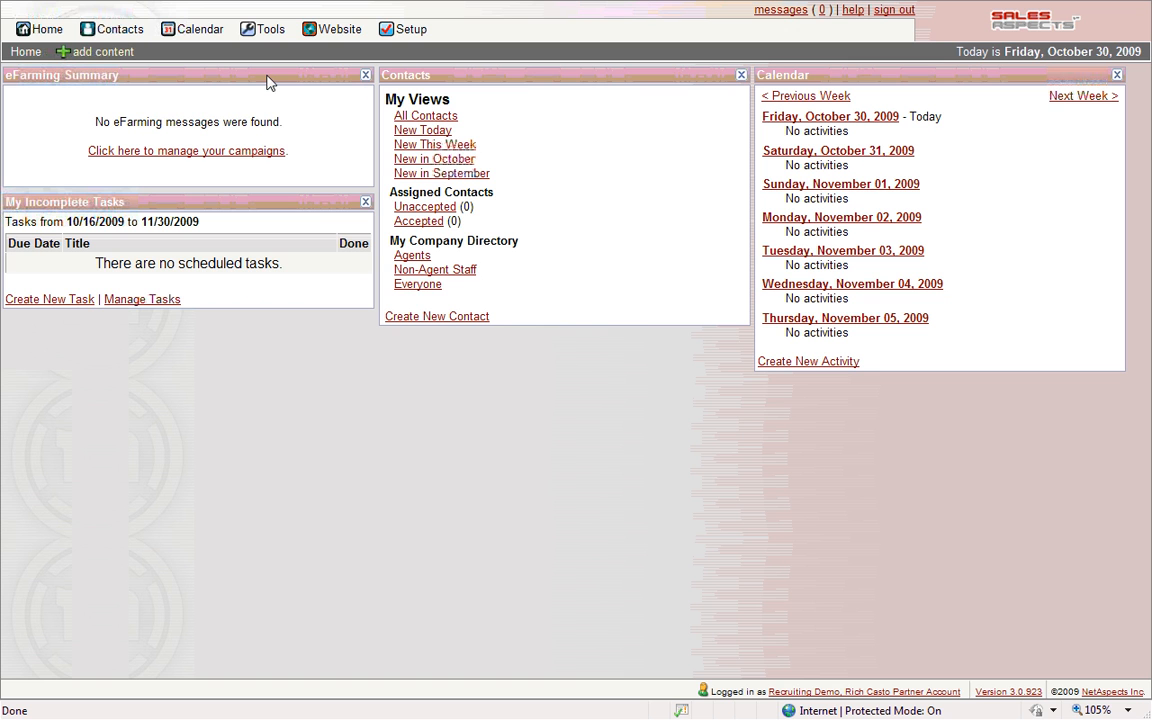
- Drag the eFarming Summary panel into the left column, below My Incomplete Tasks
left_click_drag(268, 80, 291, 311)
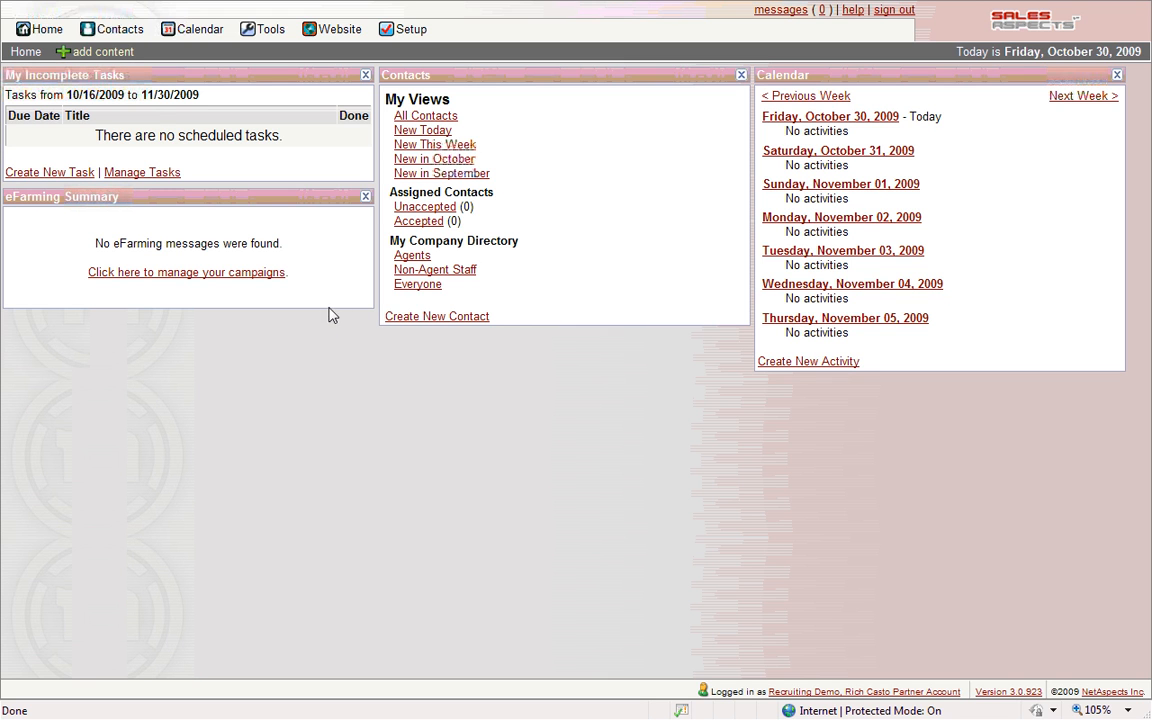
- Go to Website Management and start creating a new website
left_click(333, 36)
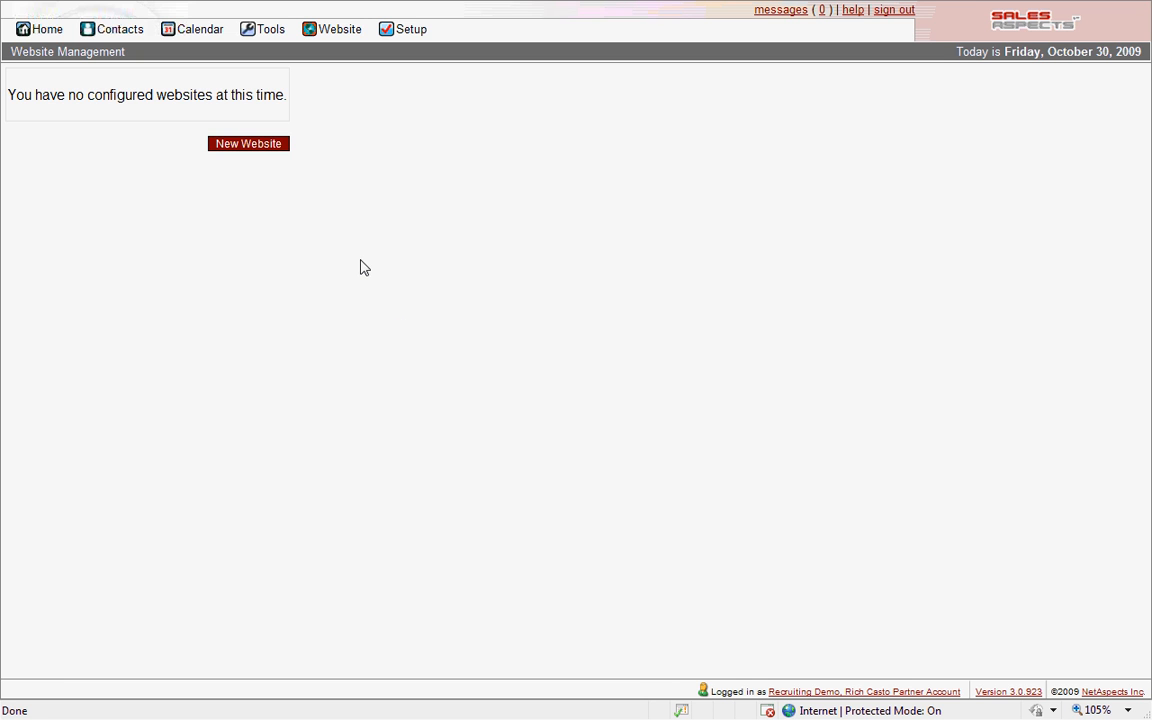
left_click(267, 146)
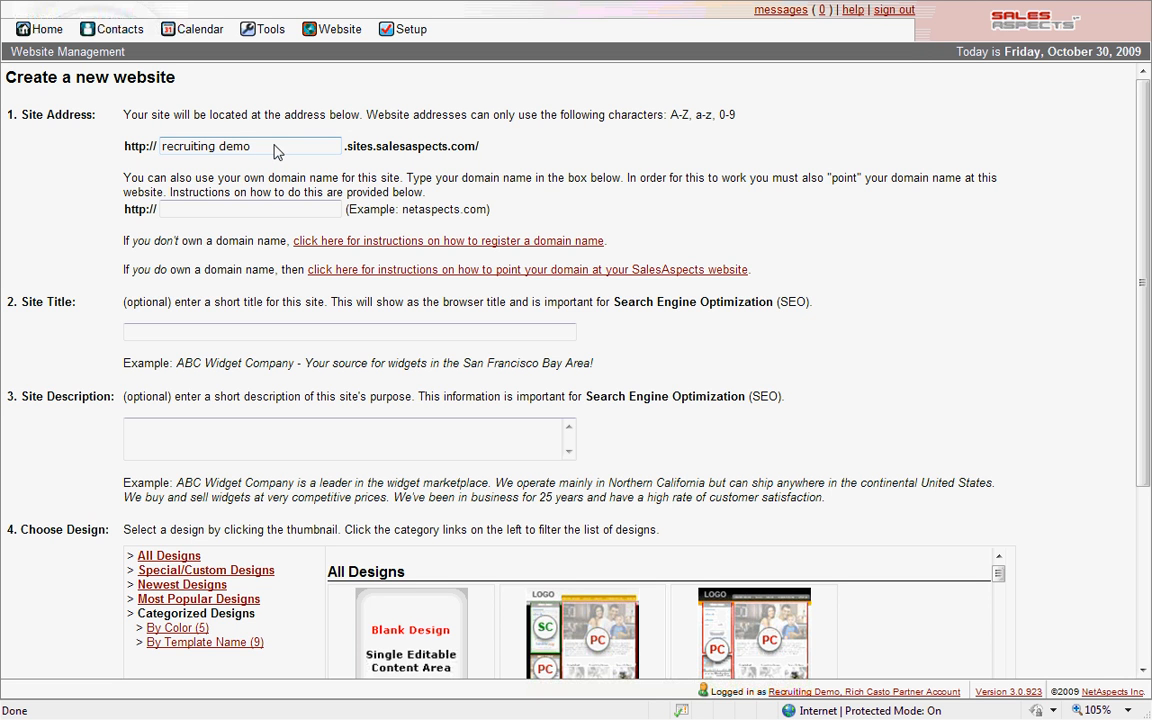
- Replace the site address 'recruiting demo' with 'pru21' and enter own domain CareersAtPRu21.com
left_click_drag(243, 148, 200, 150)
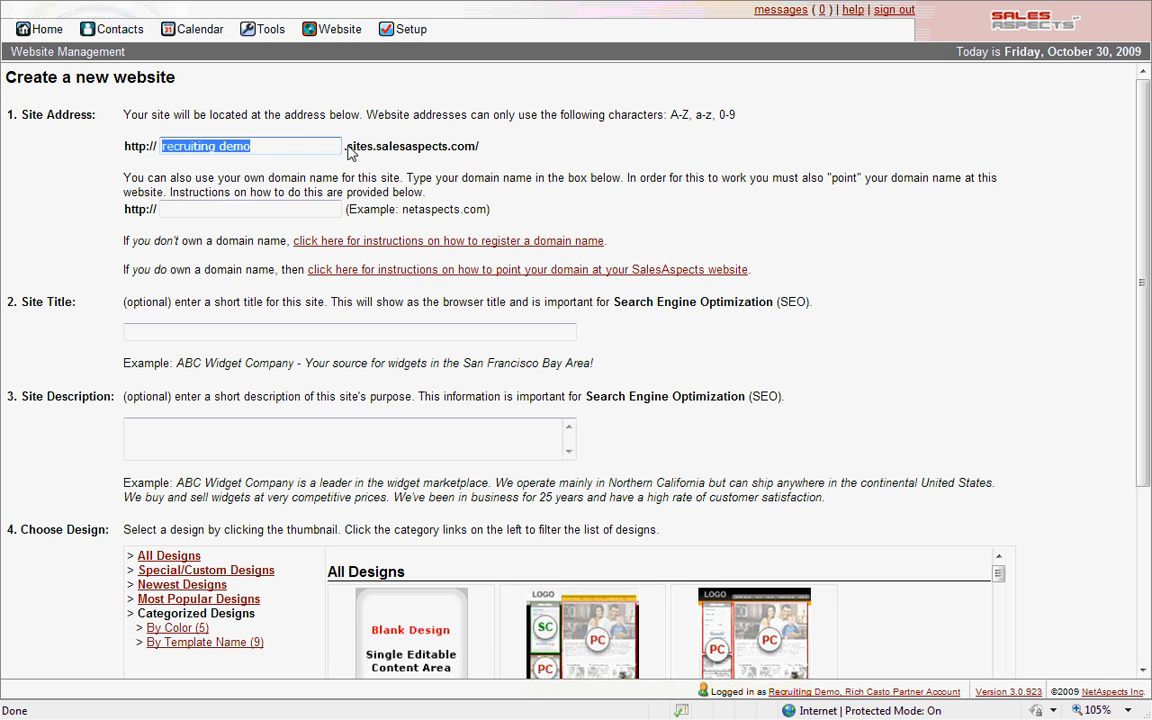
left_click_drag(347, 146, 481, 147)
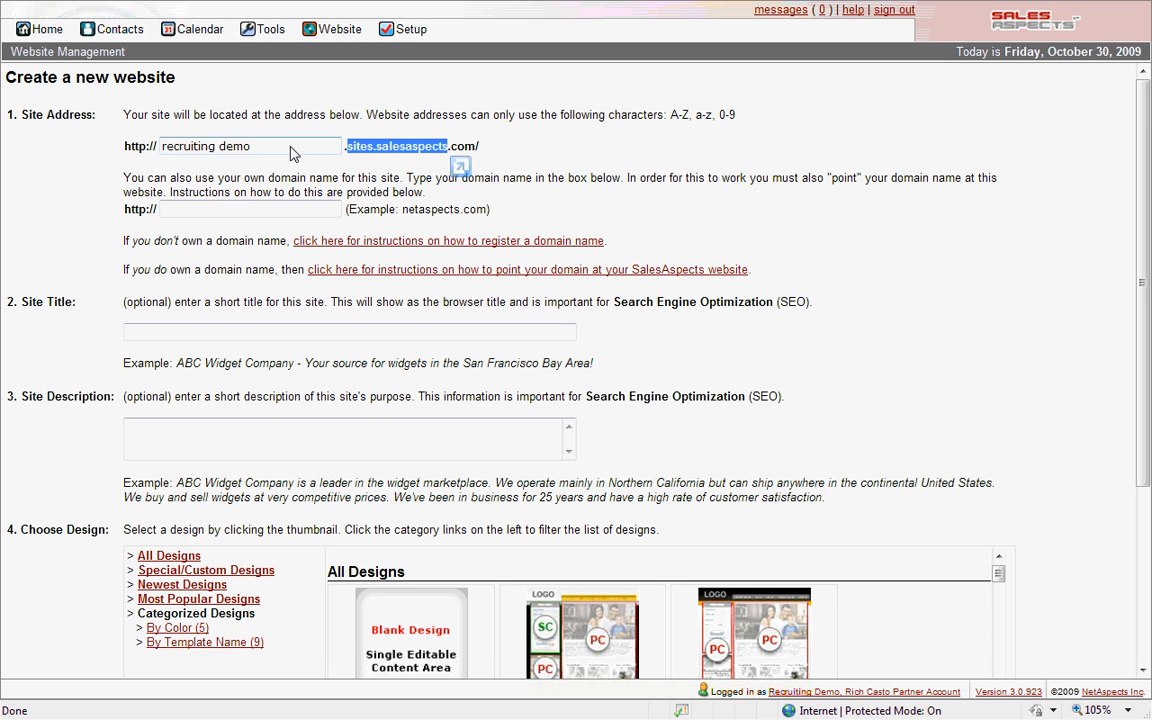
left_click_drag(265, 146, 50, 140)
type("pru")
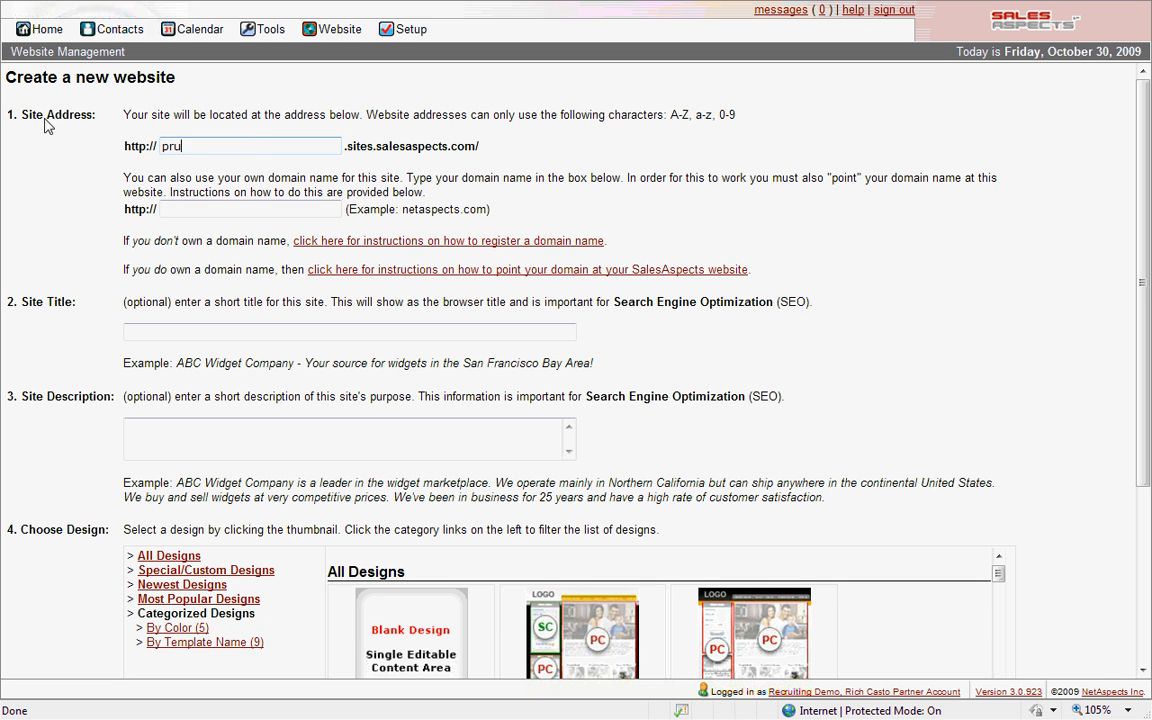
type("21")
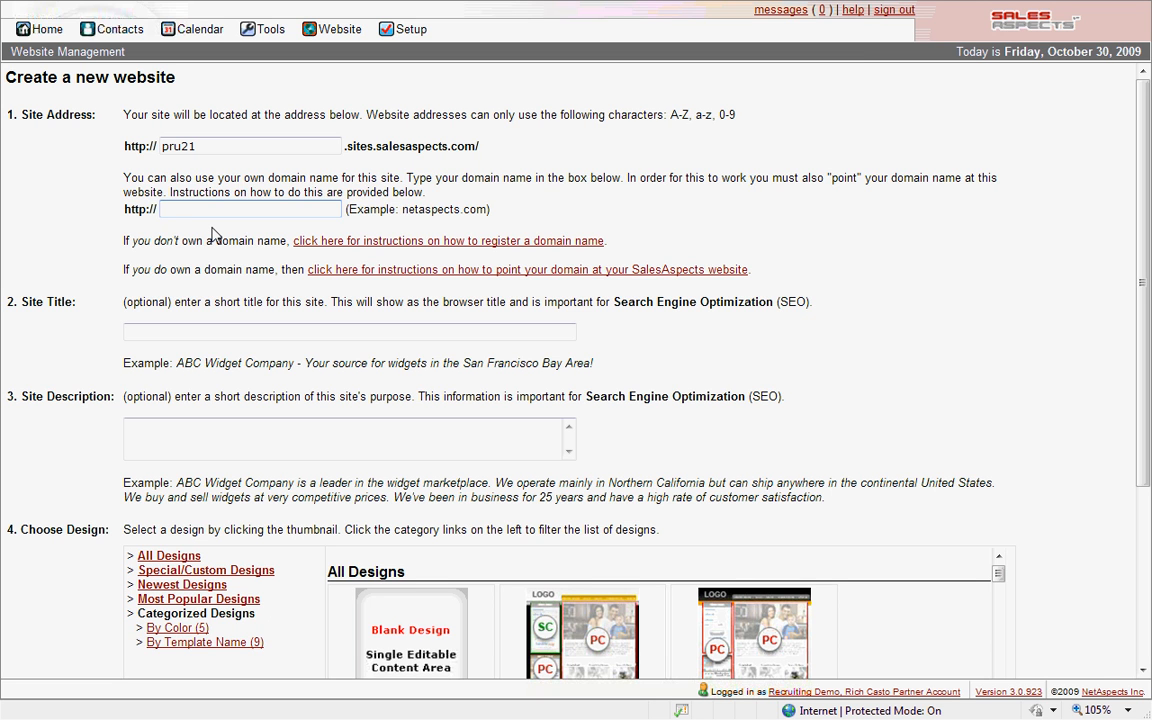
type("CareersAtPRu21.com")
- Correct the own domain to 'CareersAtPru21.com' by replacing the capital R with a lowercase r
left_click(230, 210)
key("BackSpace")
type("r")
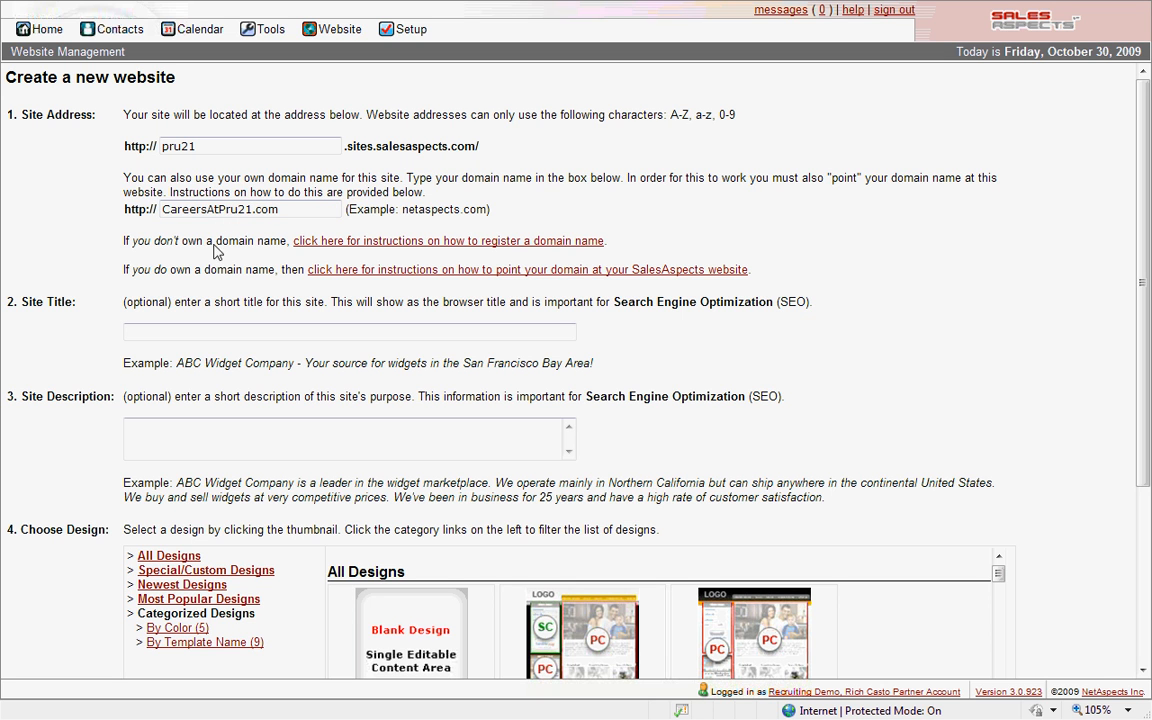
left_click_drag(167, 209, 280, 210)
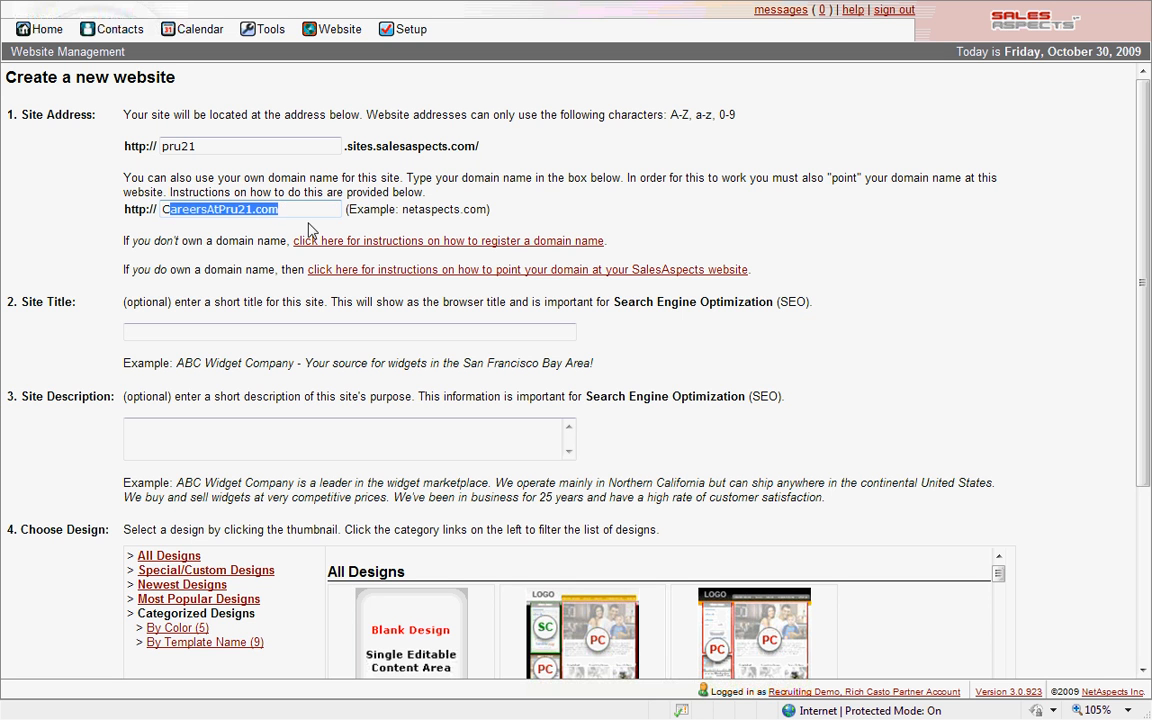
left_click(209, 283)
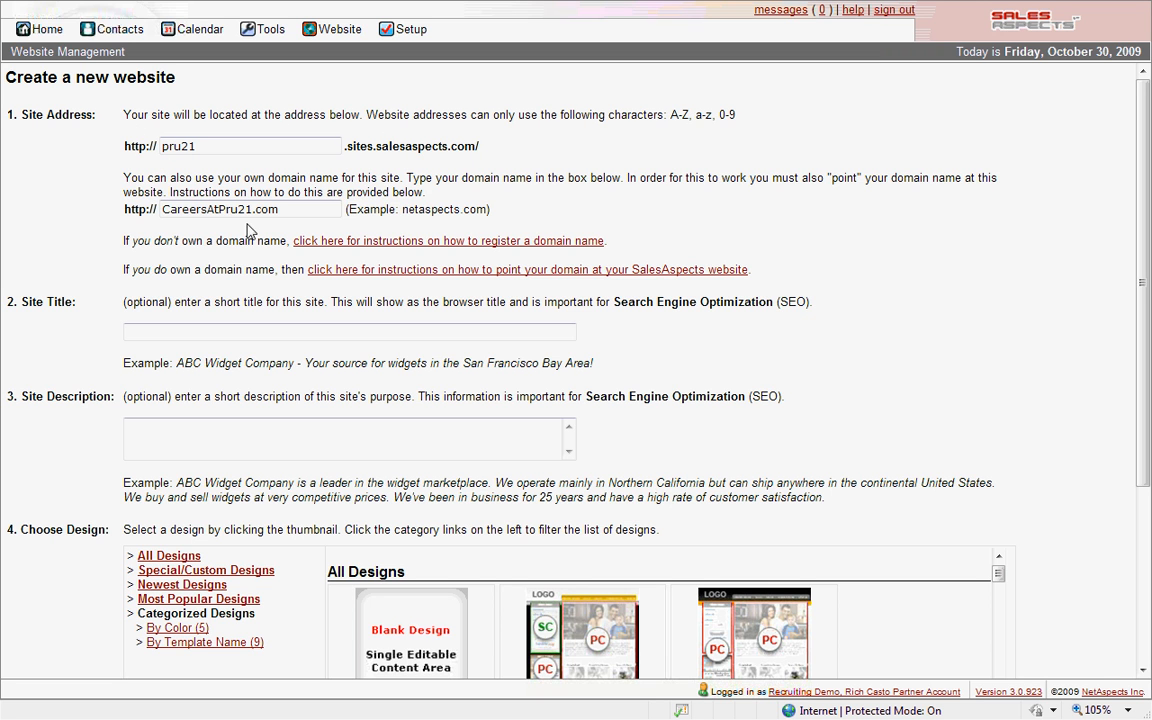
left_click(176, 330)
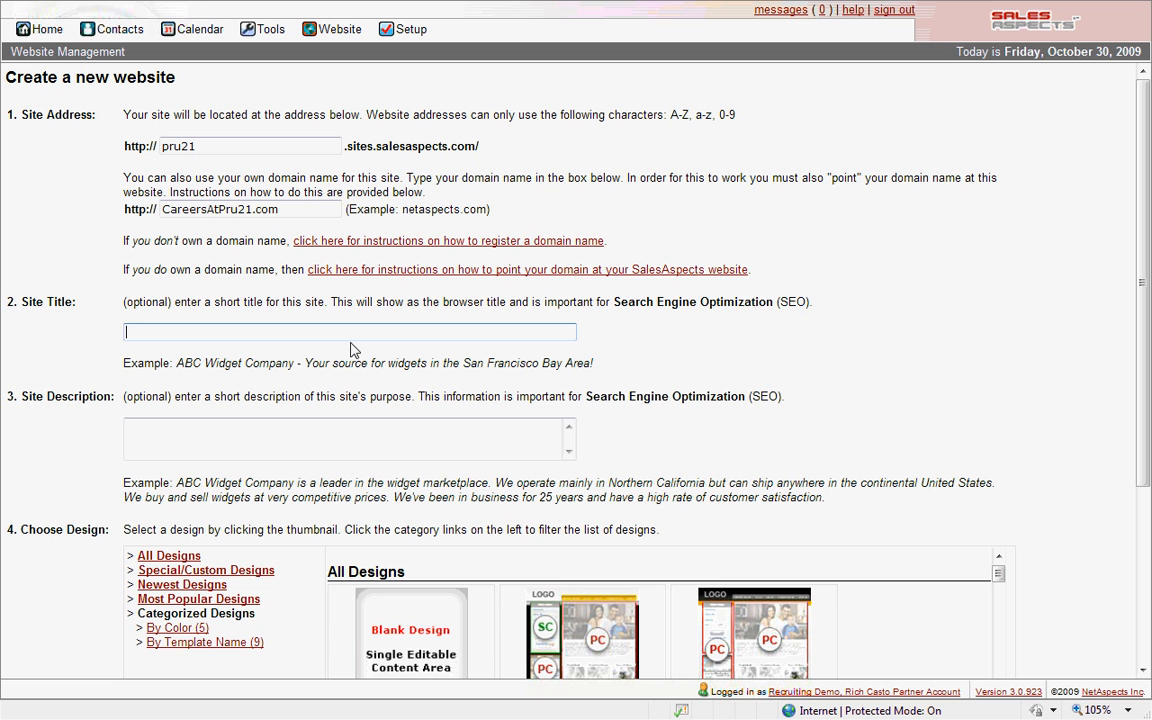
- Enter the site title 'Real Estate Careers at Pru21 - Anytown, USA', correcting typos along the way
type("Careers")
key("Home")
type("Real Estate")
key("End")
type("stat")
key("BackSpace")
key("BackSpace")
key("BackSpace")
type("at")
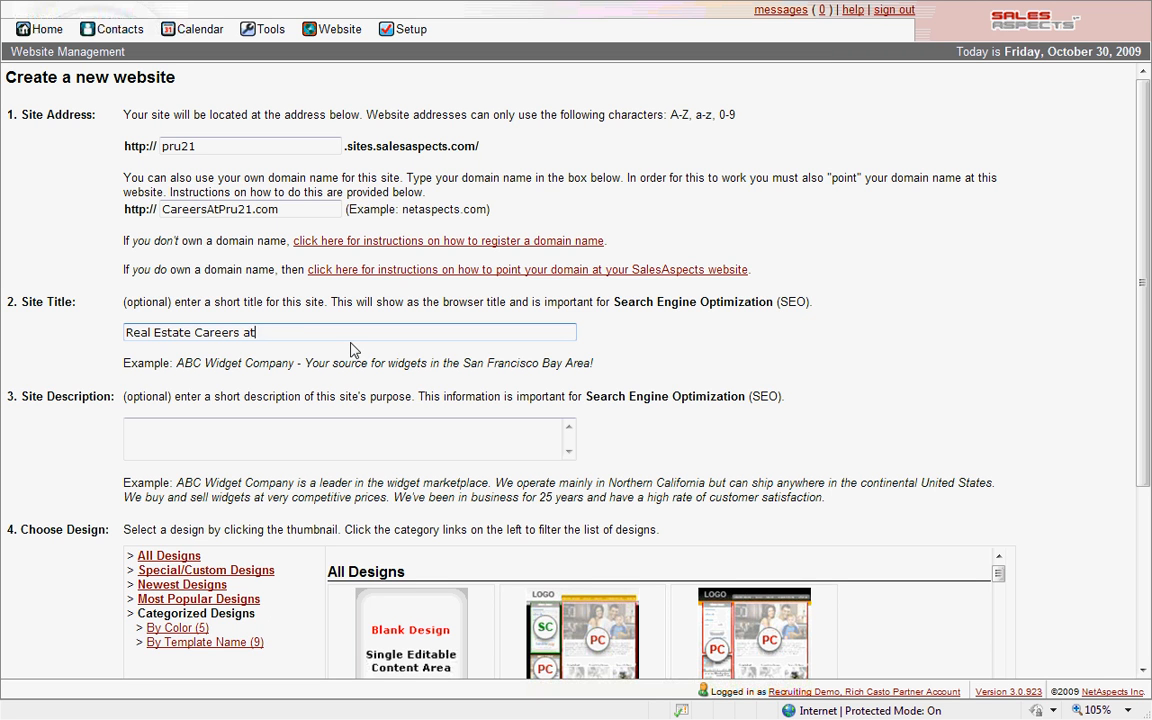
type(" Pru21 - Anytown, USA")
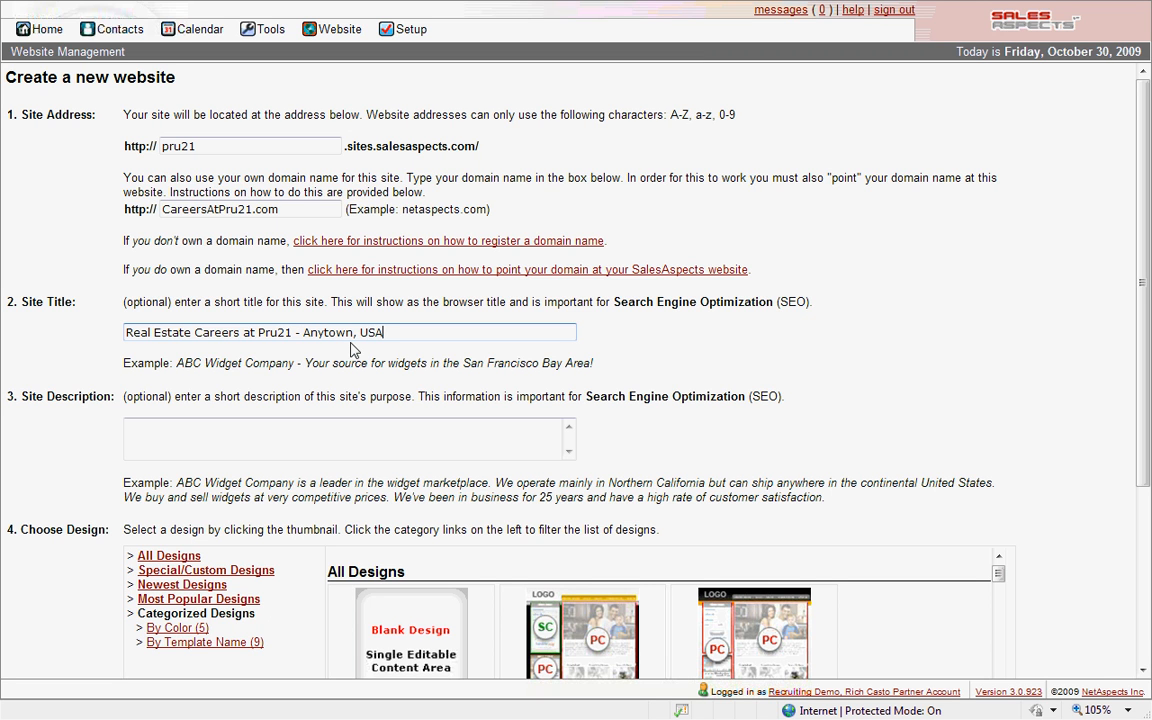
left_click_drag(127, 332, 375, 333)
key("ctrl+c")
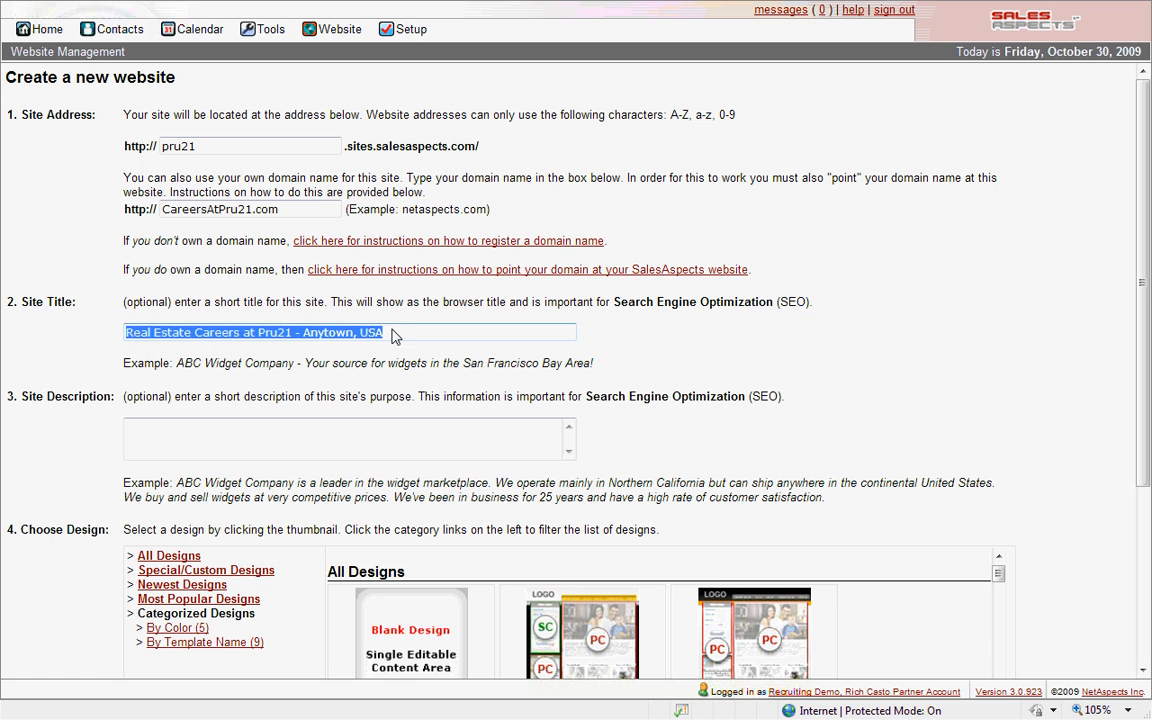
left_click(287, 438)
- Fill the description with the pasted title plus 'Pru21 is the premier real estate brokerage… always recruiting.'
key("ctrl+v")
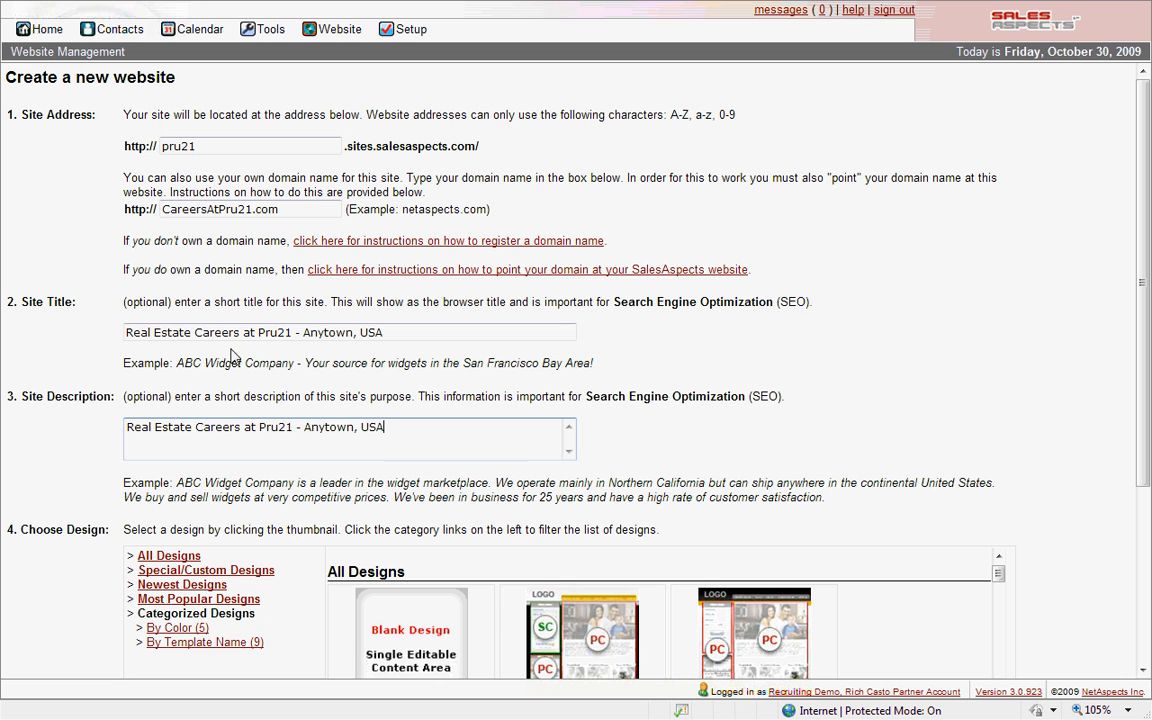
type(". ")
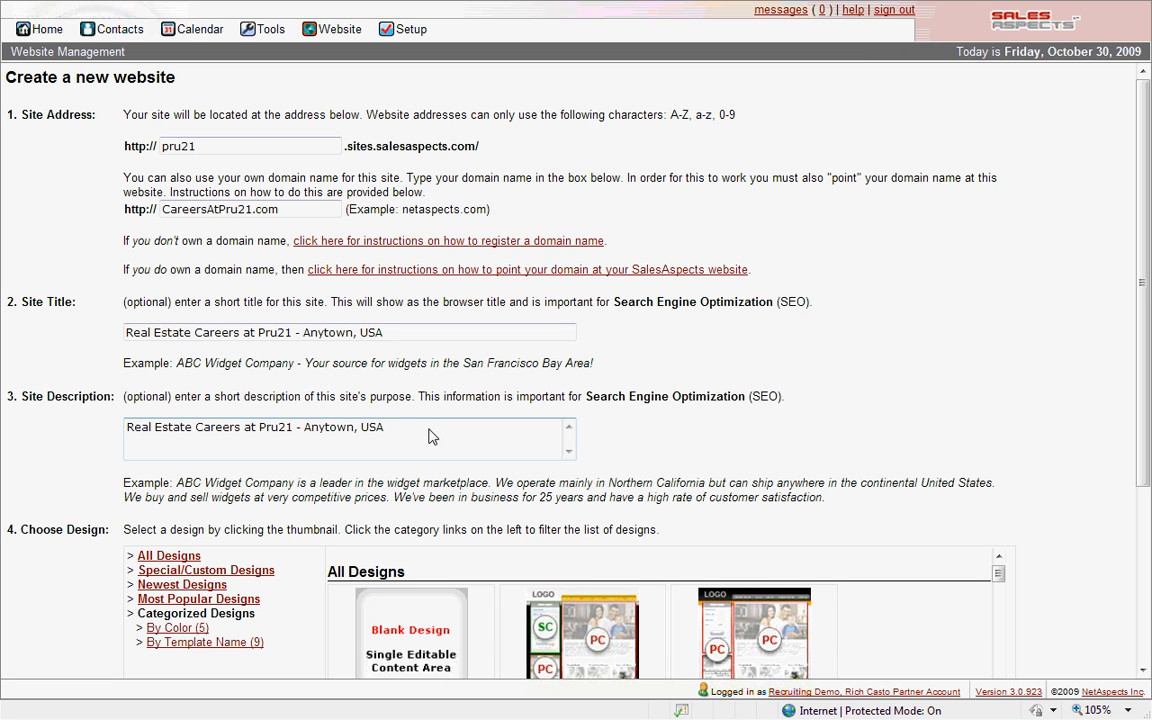
type(" Pru21 is the premier real estate brokera")
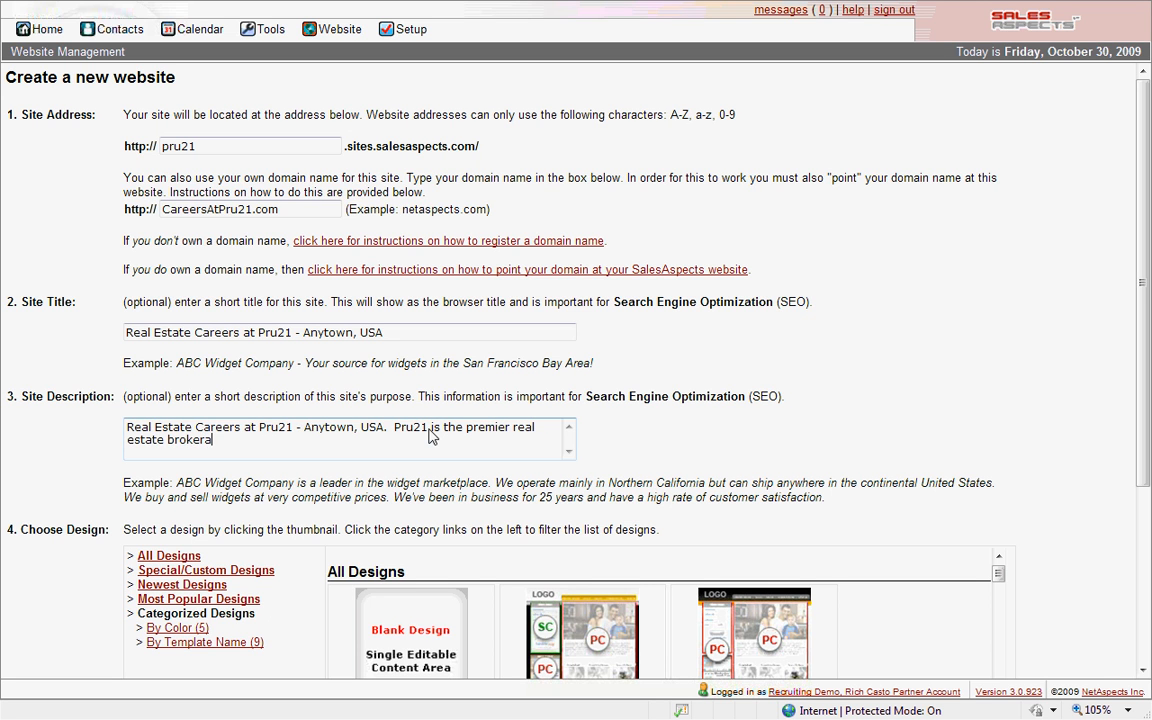
type("ge in Anytown, USA. ")
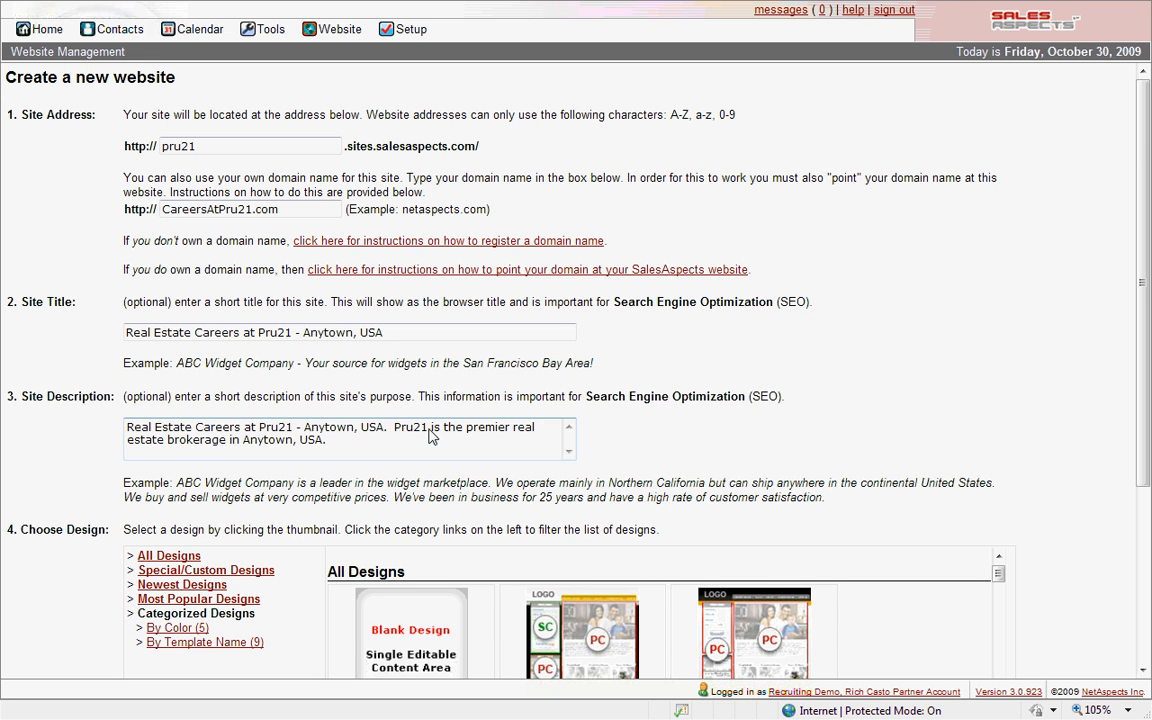
type(" We are always recruiting new and ")
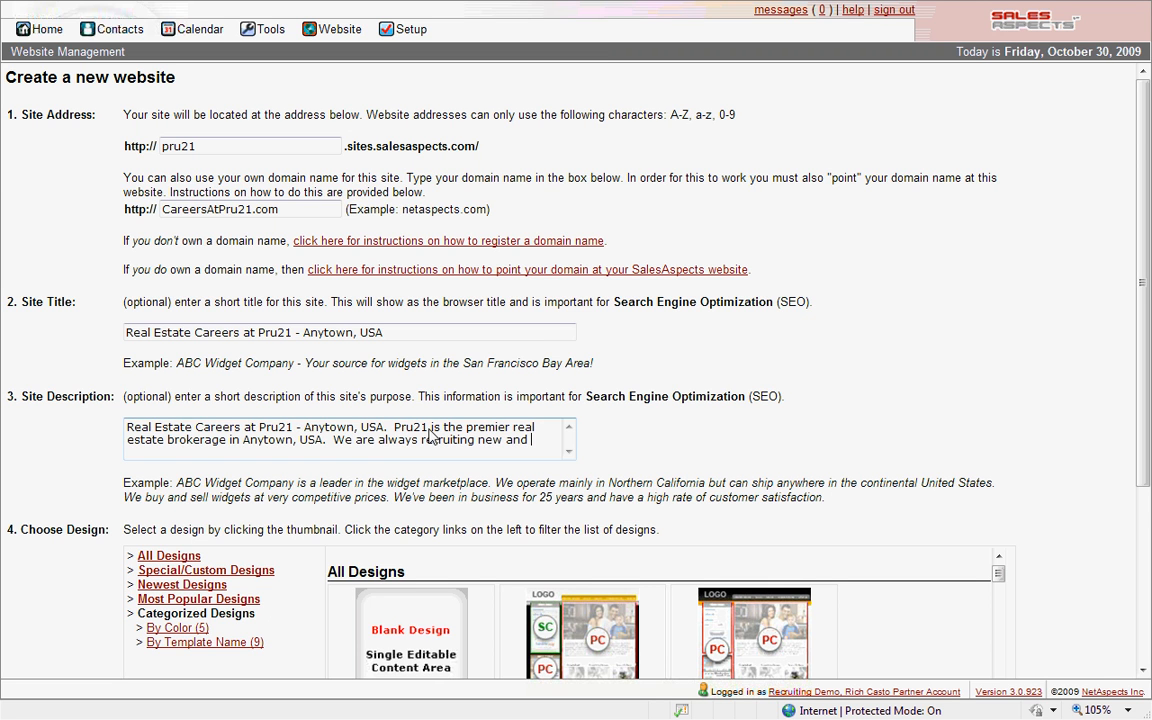
type("experienced")
type("....")
left_click(340, 457)
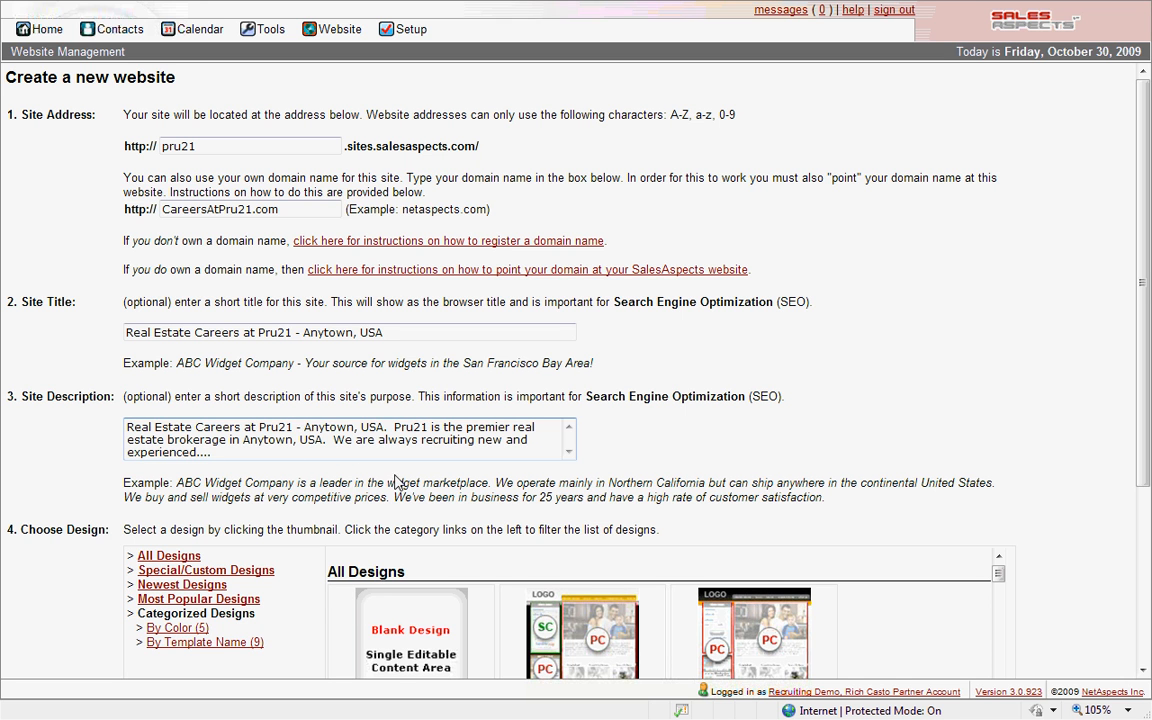
scroll(661, 441, "down", 3)
left_click_drag(1004, 401, 1001, 383)
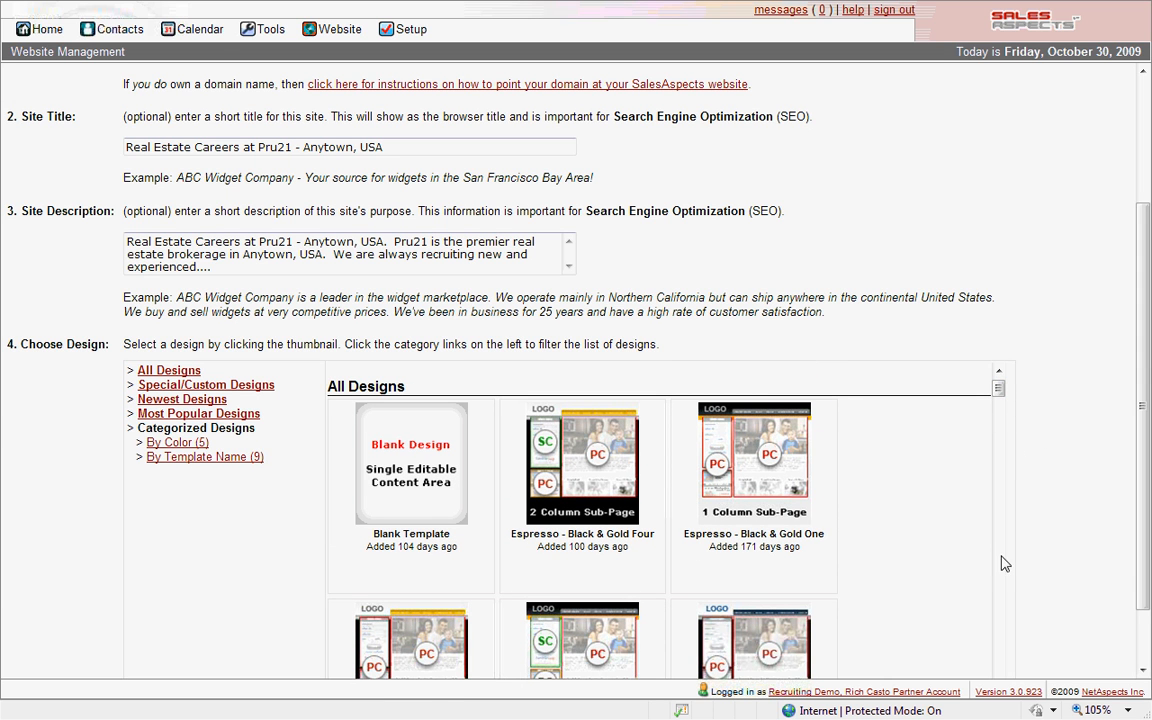
- Create the website using the Espresso - Tan & Taupe Two design from the design list
scroll(1003, 571, "down", 4)
scroll(1003, 575, "down", 3)
scroll(1001, 579, "down", 3)
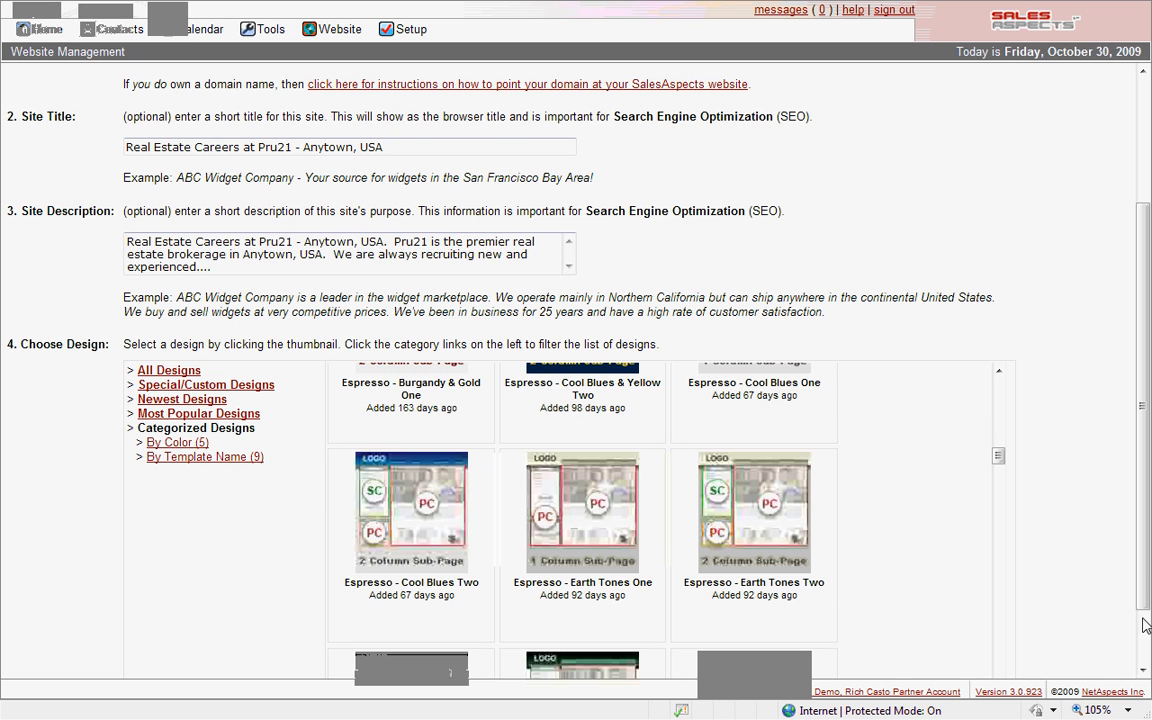
scroll(1031, 600, "down", 1)
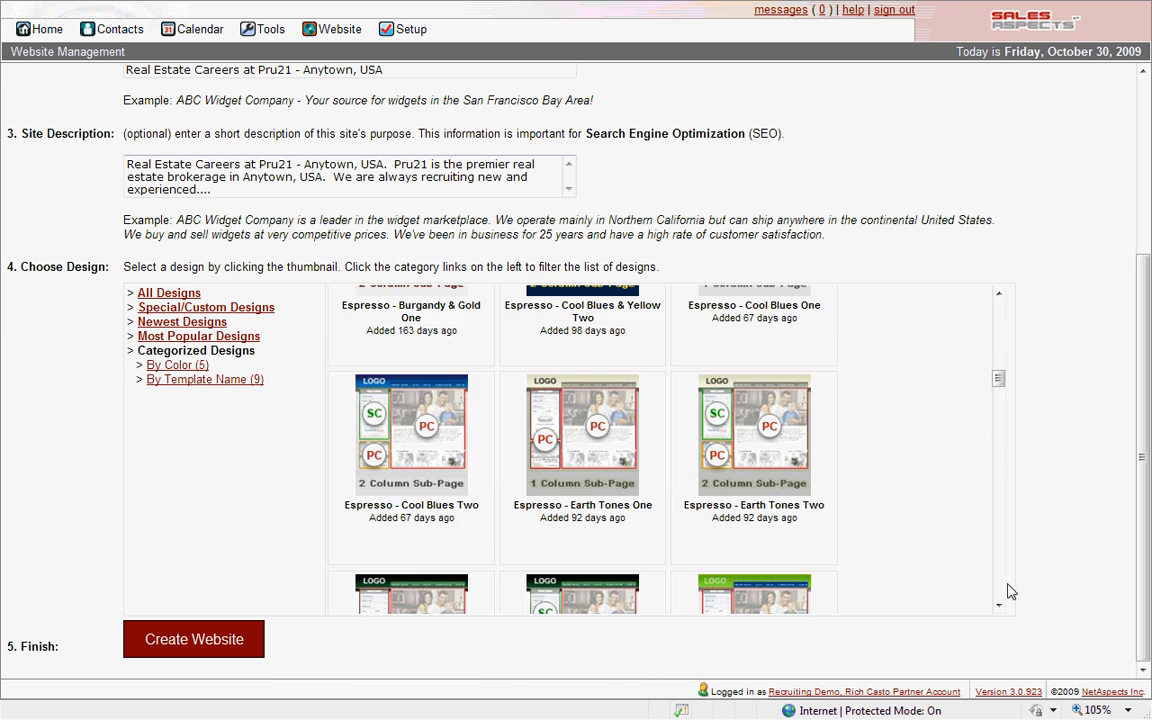
scroll(1001, 590, "down", 3)
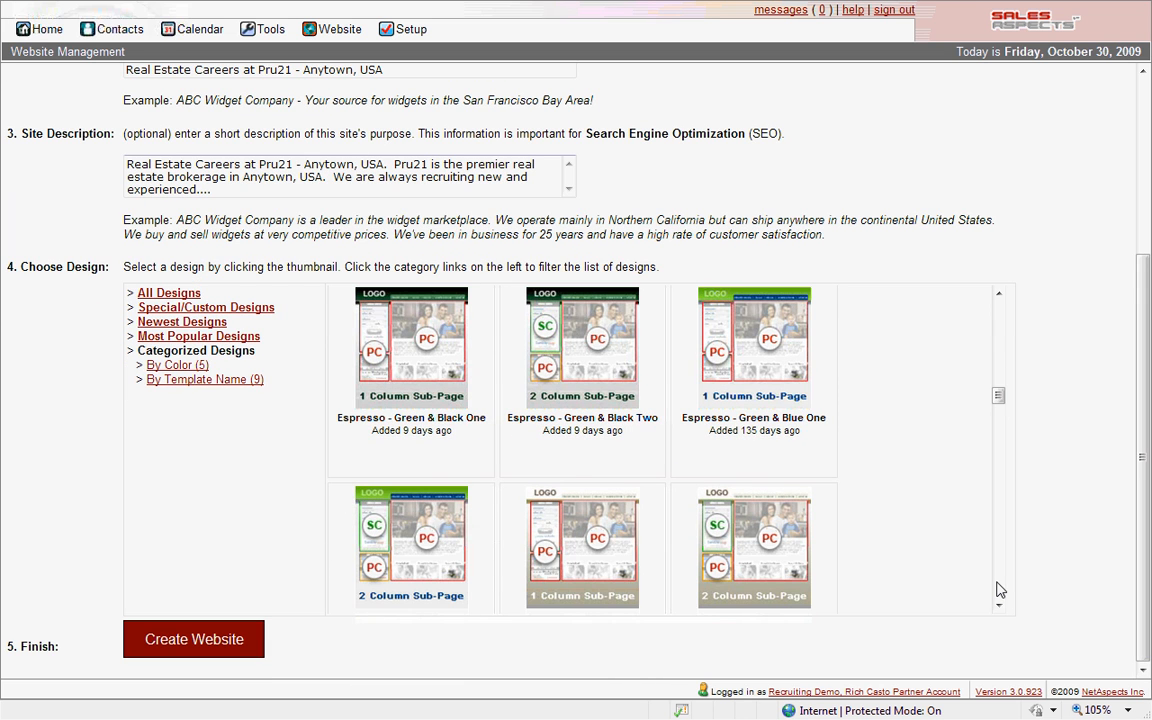
scroll(1000, 581, "down", 3)
scroll(997, 573, "down", 3)
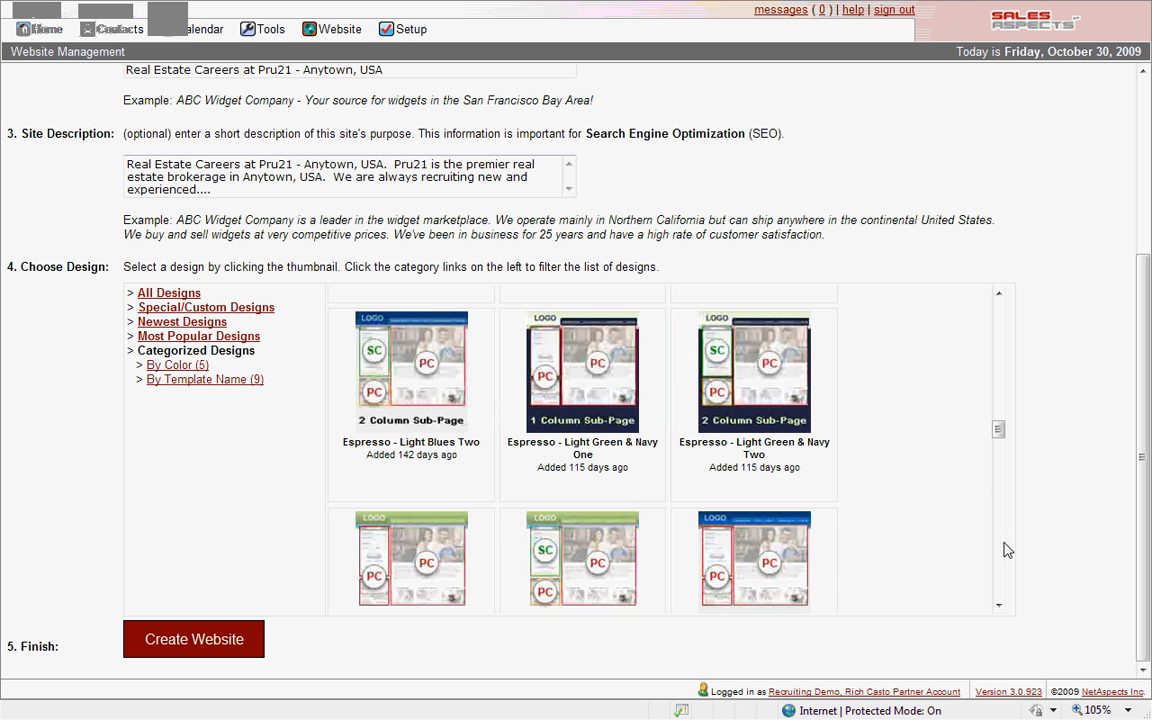
scroll(1005, 555, "down", 3)
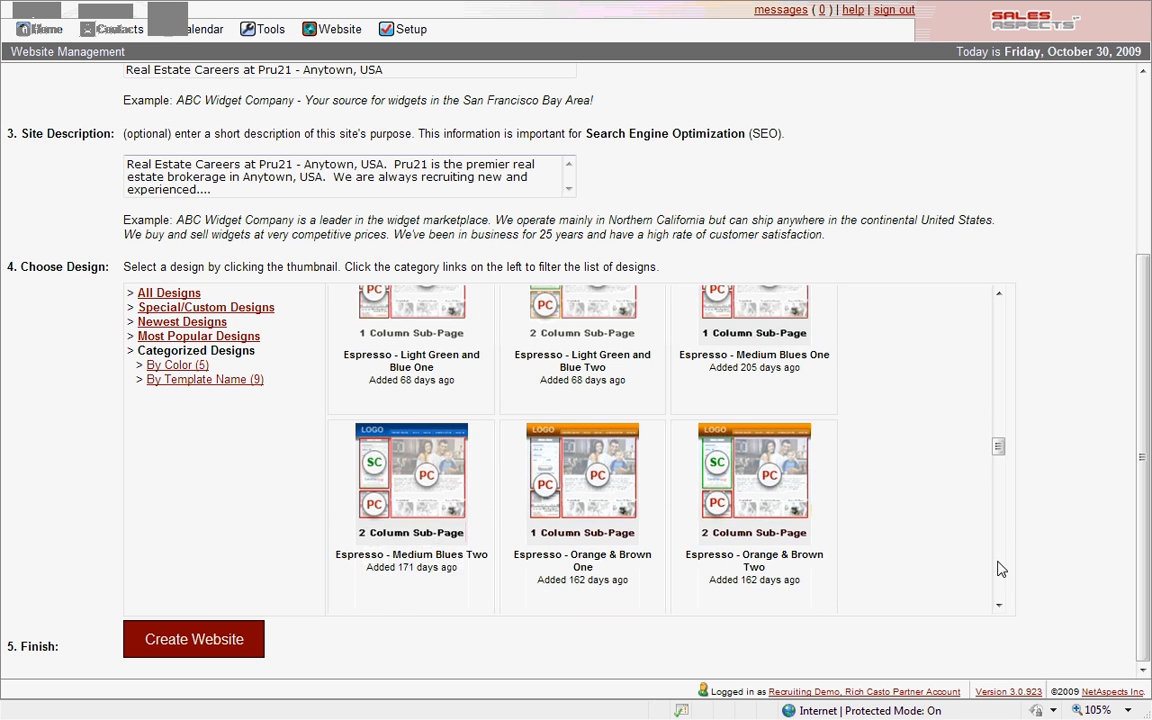
scroll(1000, 580, "down", 6)
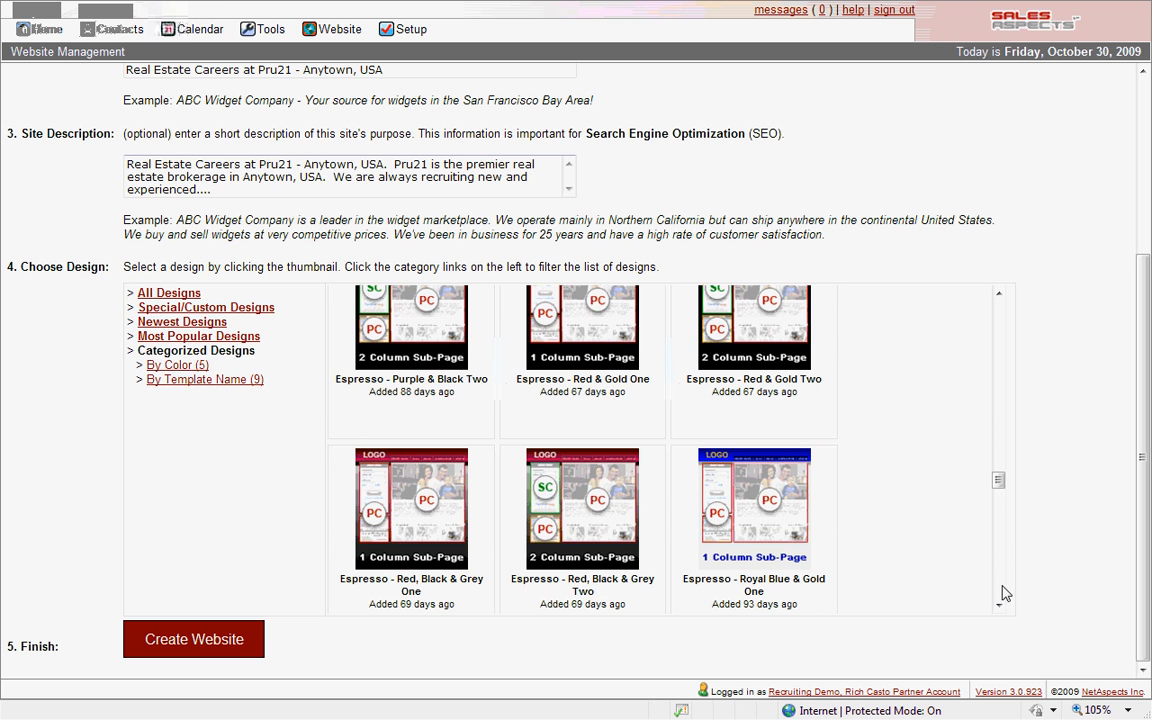
scroll(1005, 589, "down", 4)
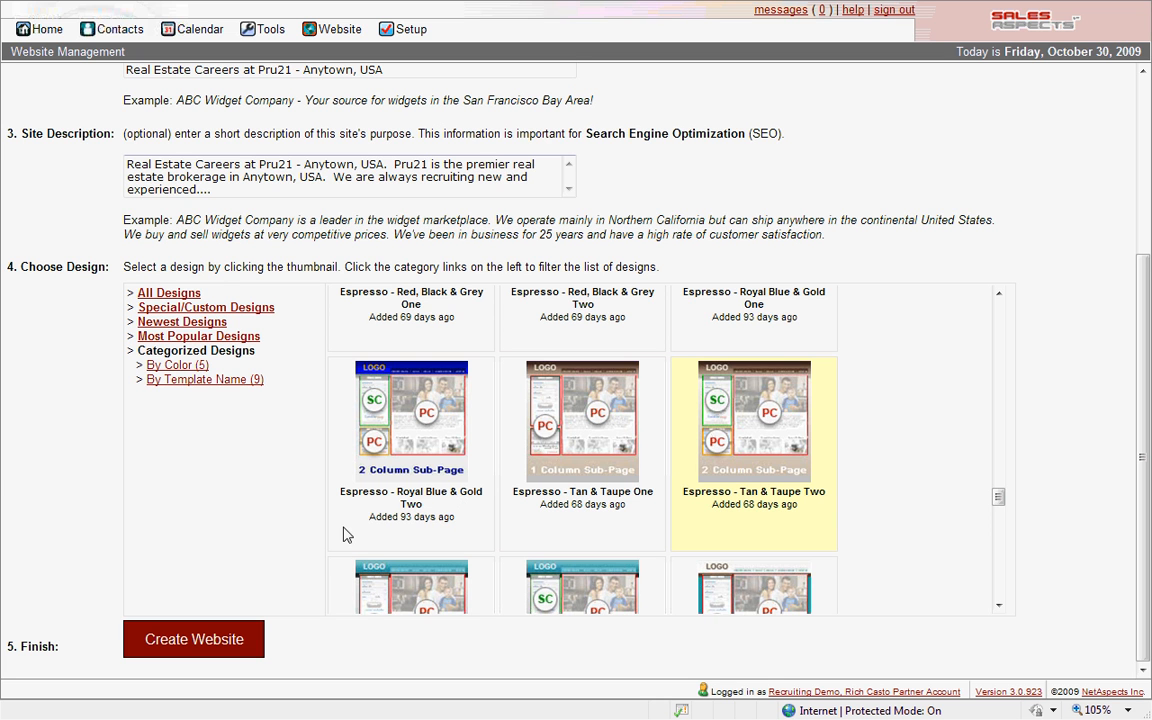
left_click(197, 641)
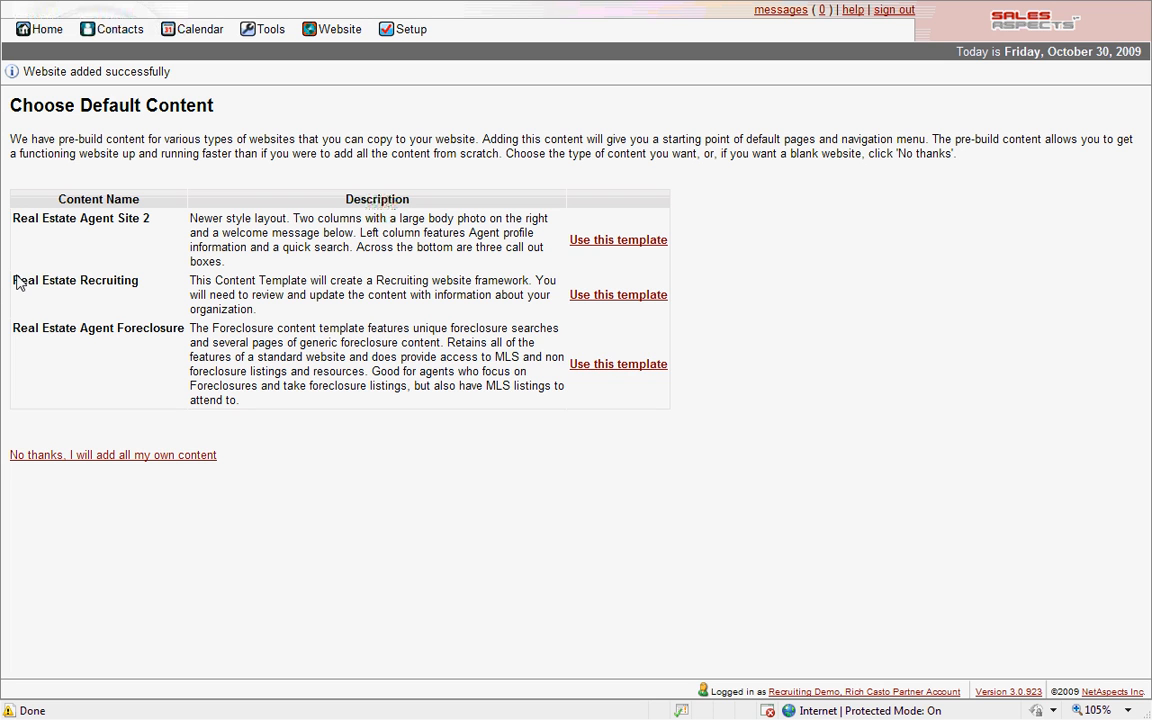
- Apply the Real Estate Recruiting content template to the new website
left_click_drag(12, 281, 123, 285)
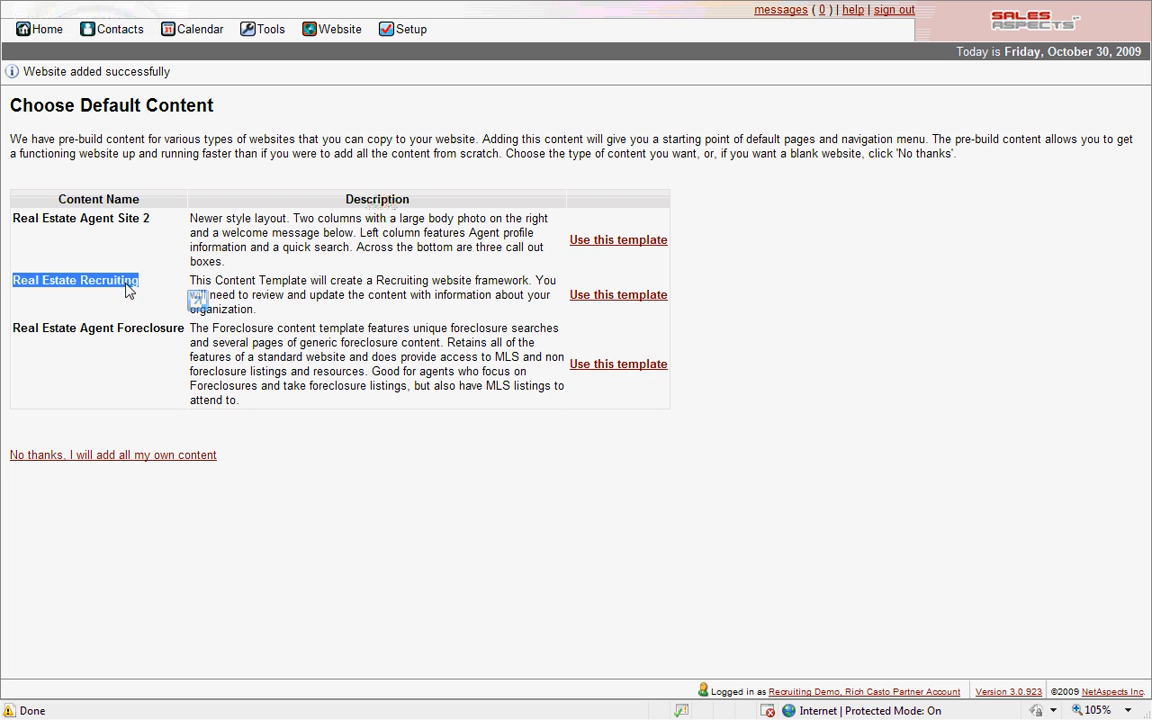
left_click(304, 290)
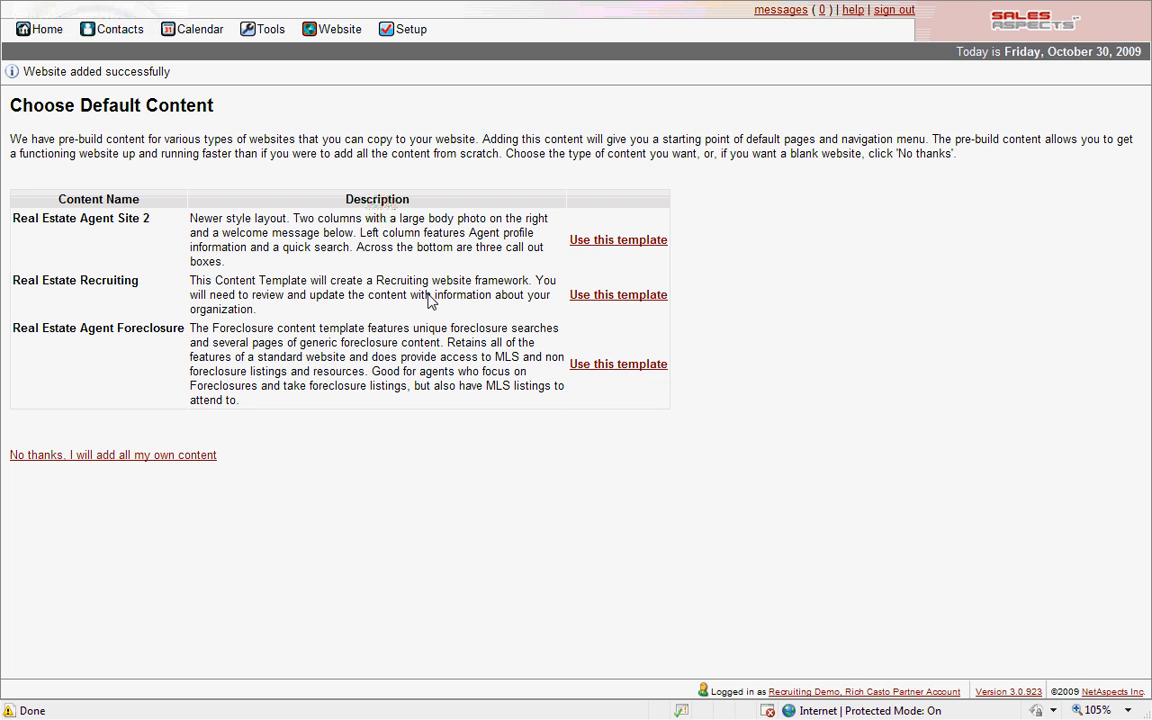
left_click(592, 299)
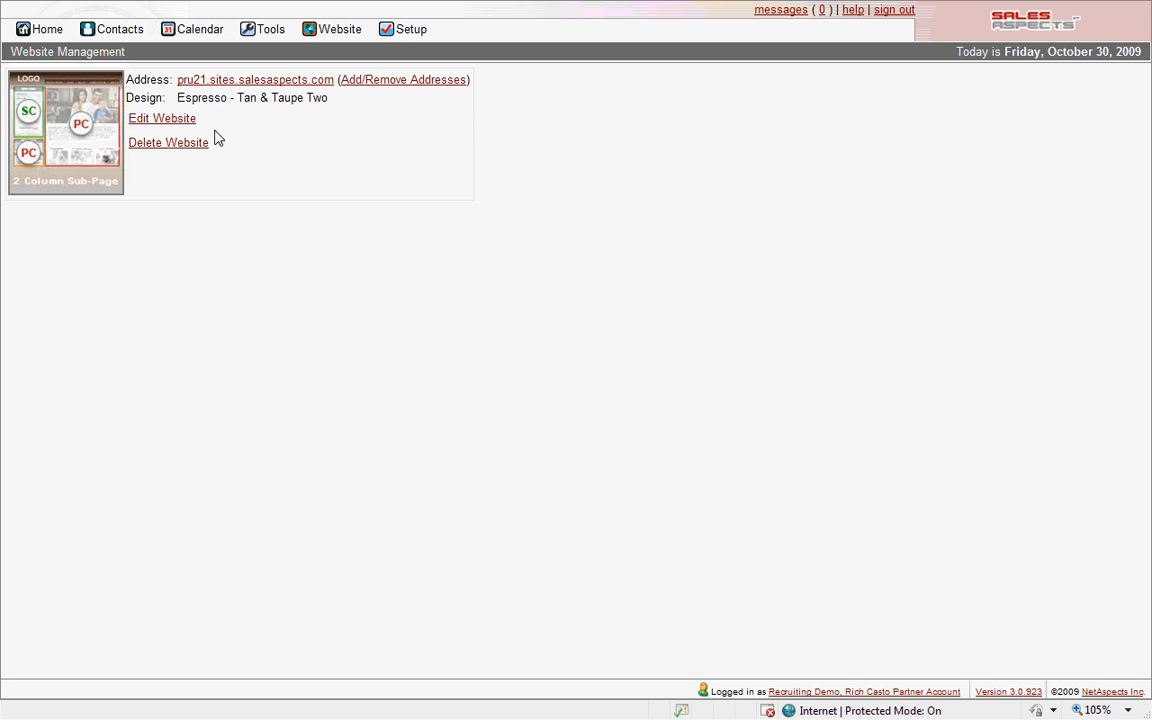
- Open the recruiting site's Home page in the Website Editor and bring up the profile box's options
left_click(141, 120)
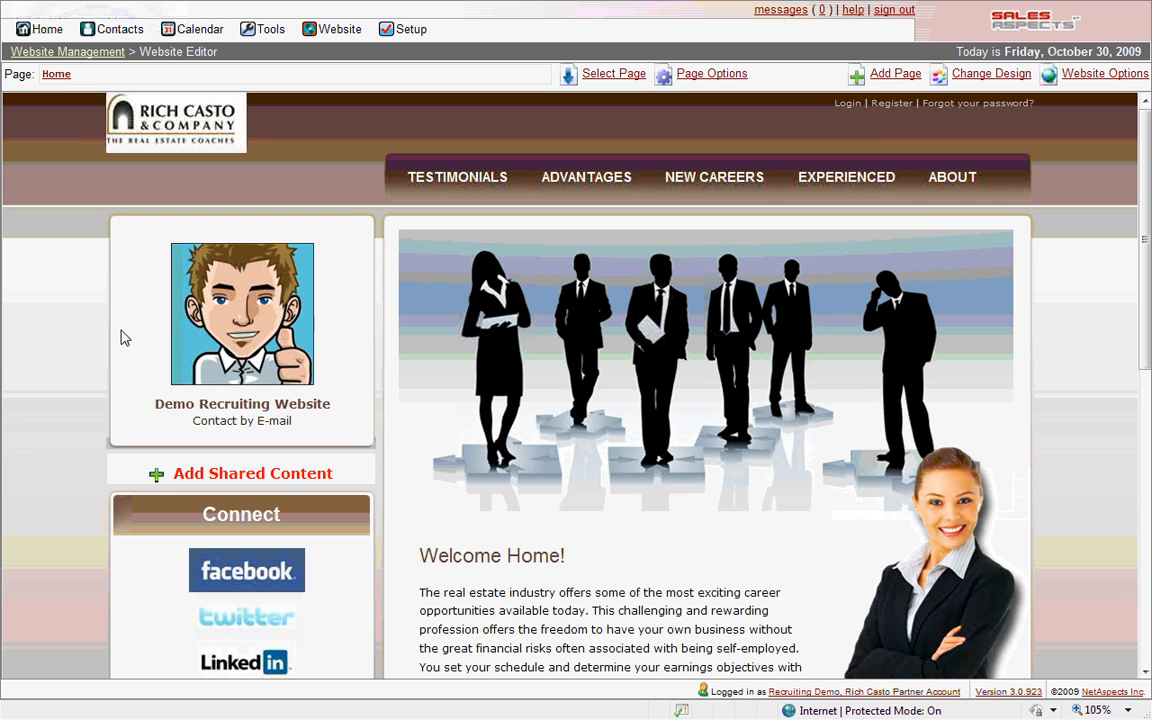
left_click(219, 340)
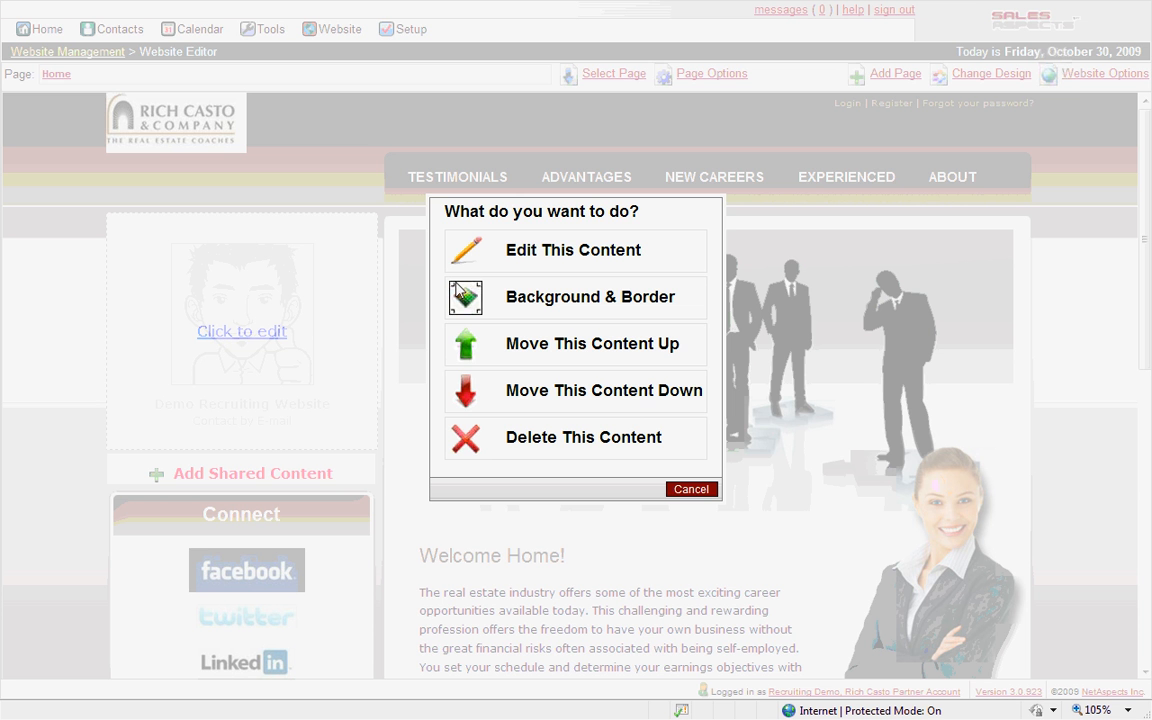
- Fill the profile box with the recruiter's name, title Director of Recruiting, phone and e-mail, and save
left_click(515, 256)
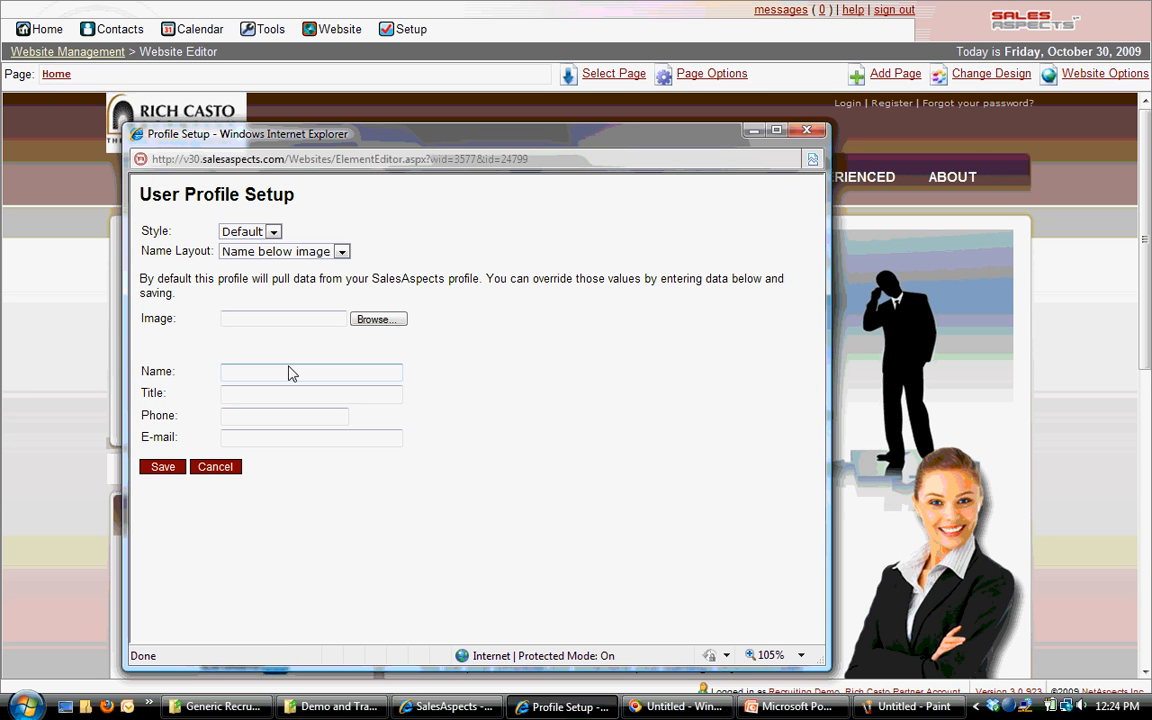
left_click(285, 377)
key("Tab")
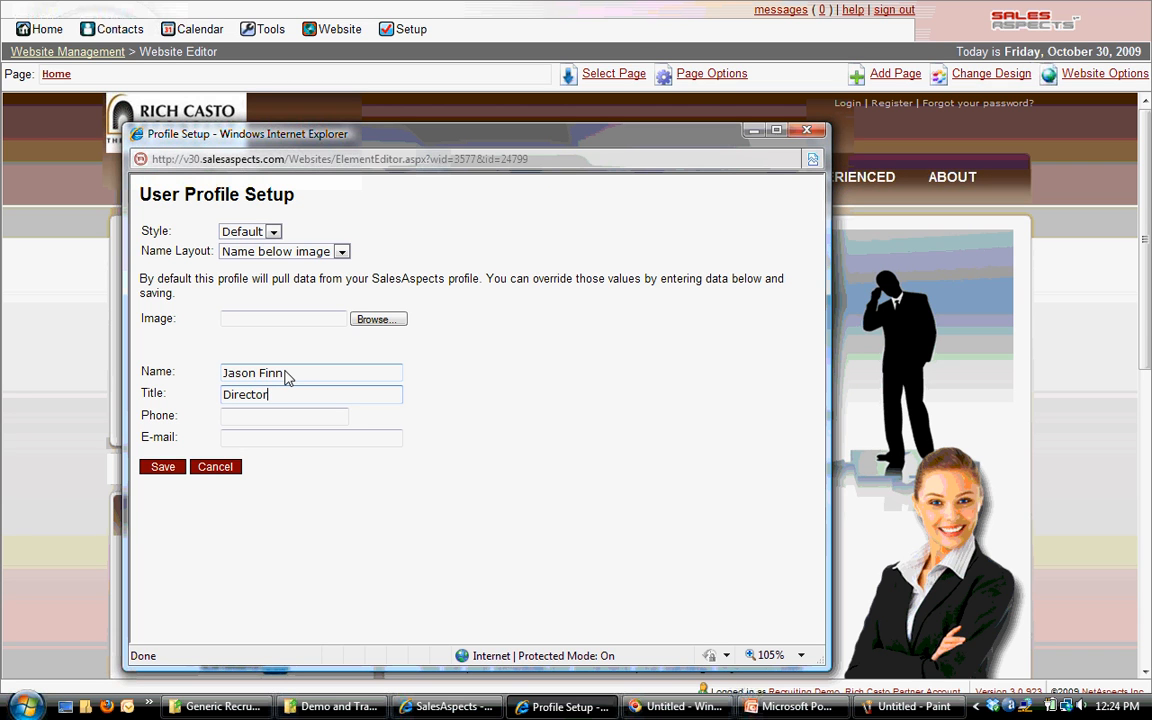
key("Tab")
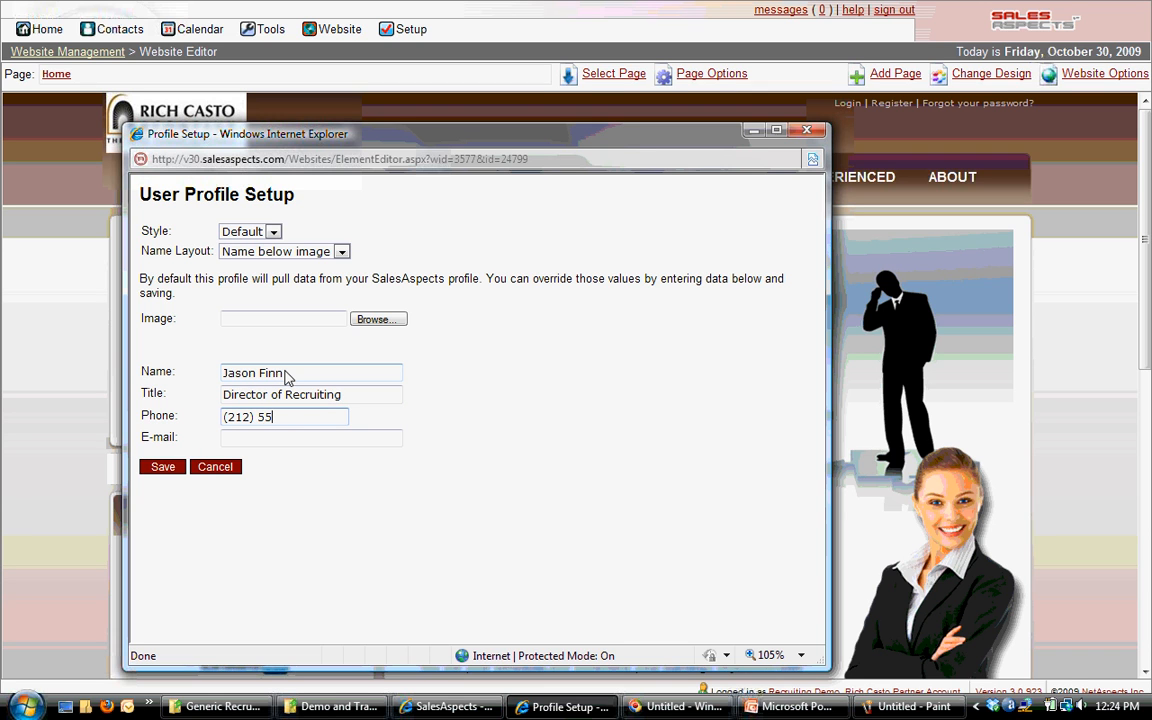
key("Tab")
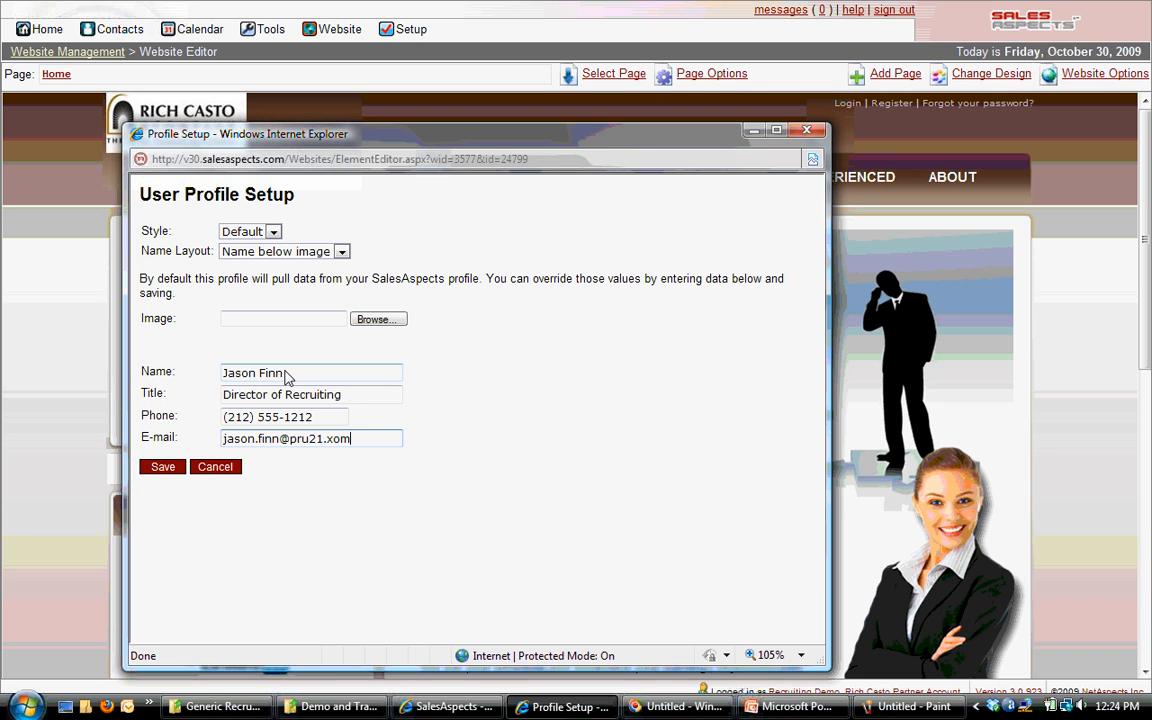
left_click(160, 467)
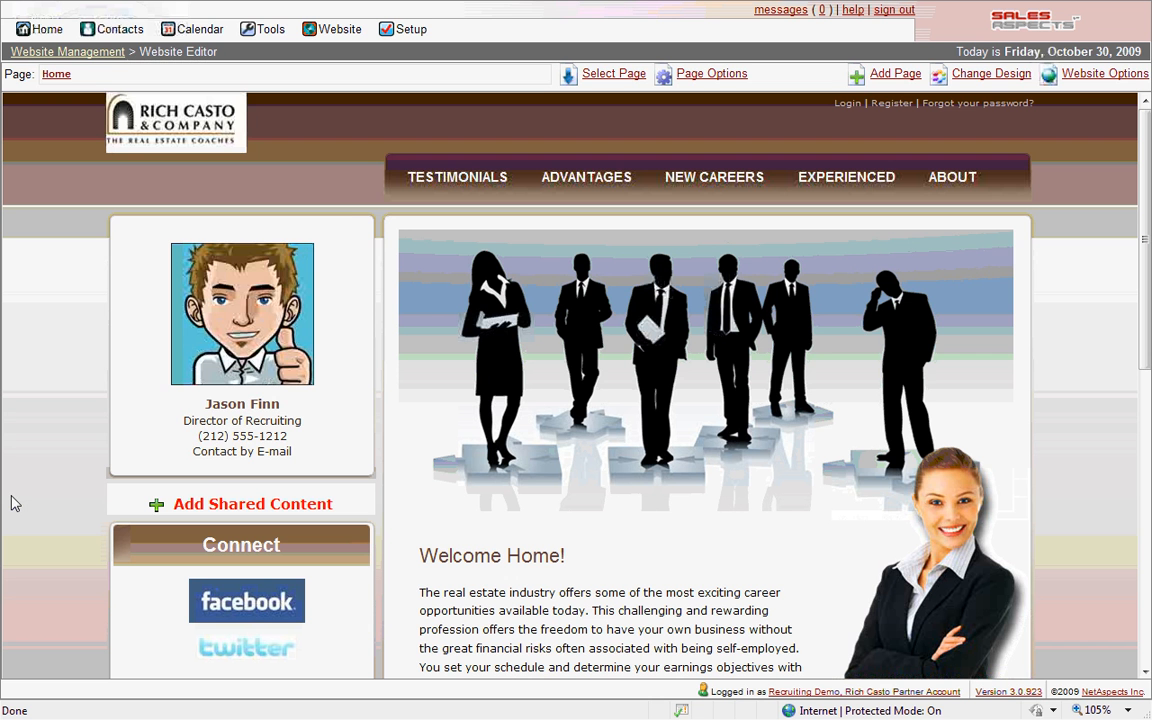
mouse_move(252, 432)
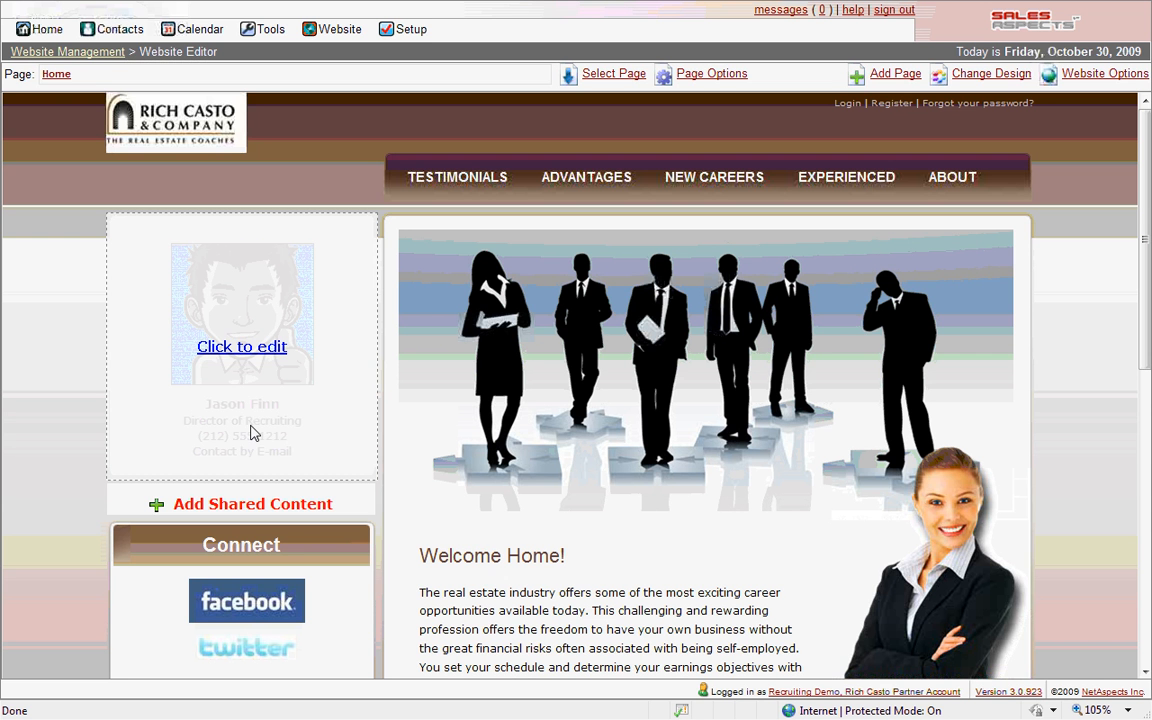